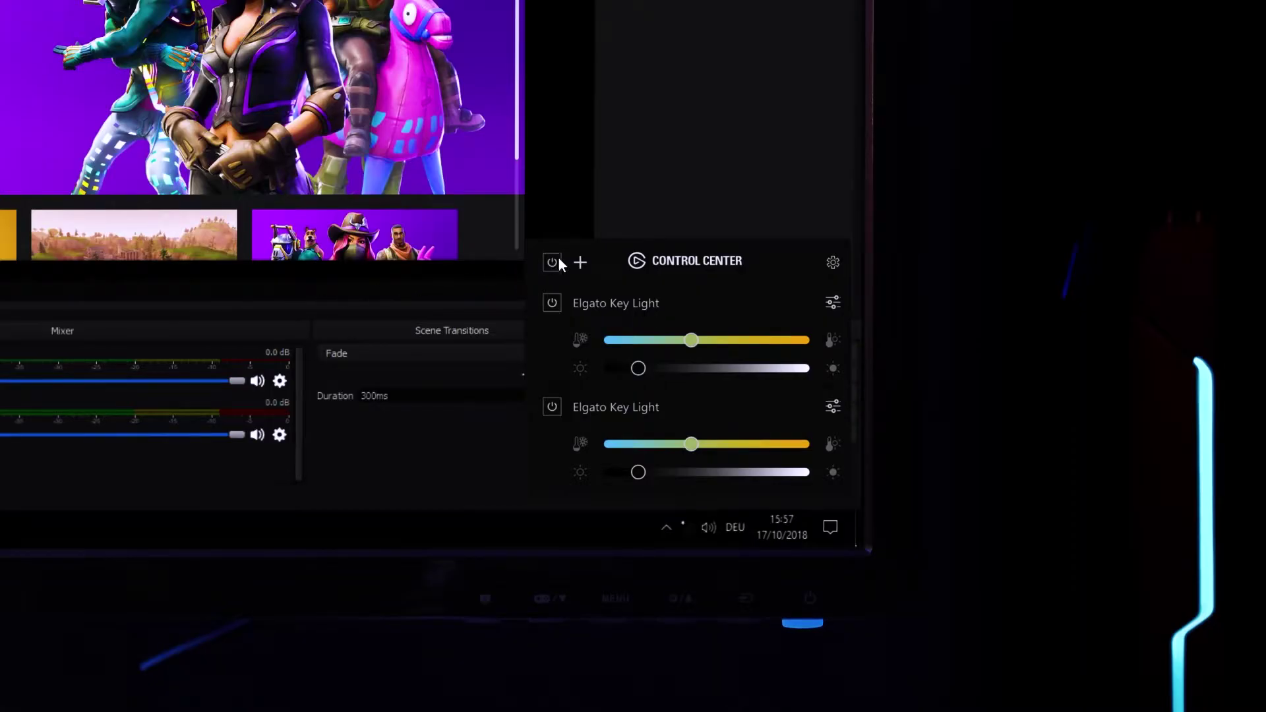
- Turn on both Key Lights and change the light strip colour from blue to cyan
click(553, 261)
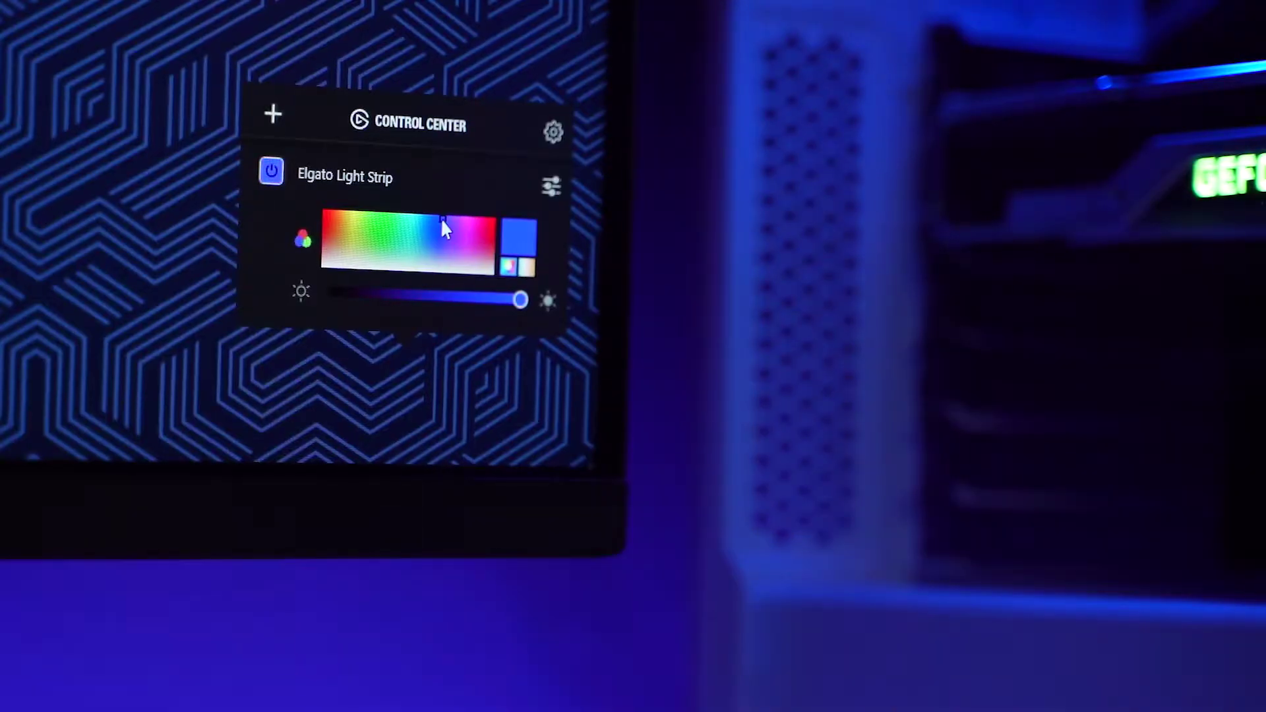
drag(421, 215, 409, 218)
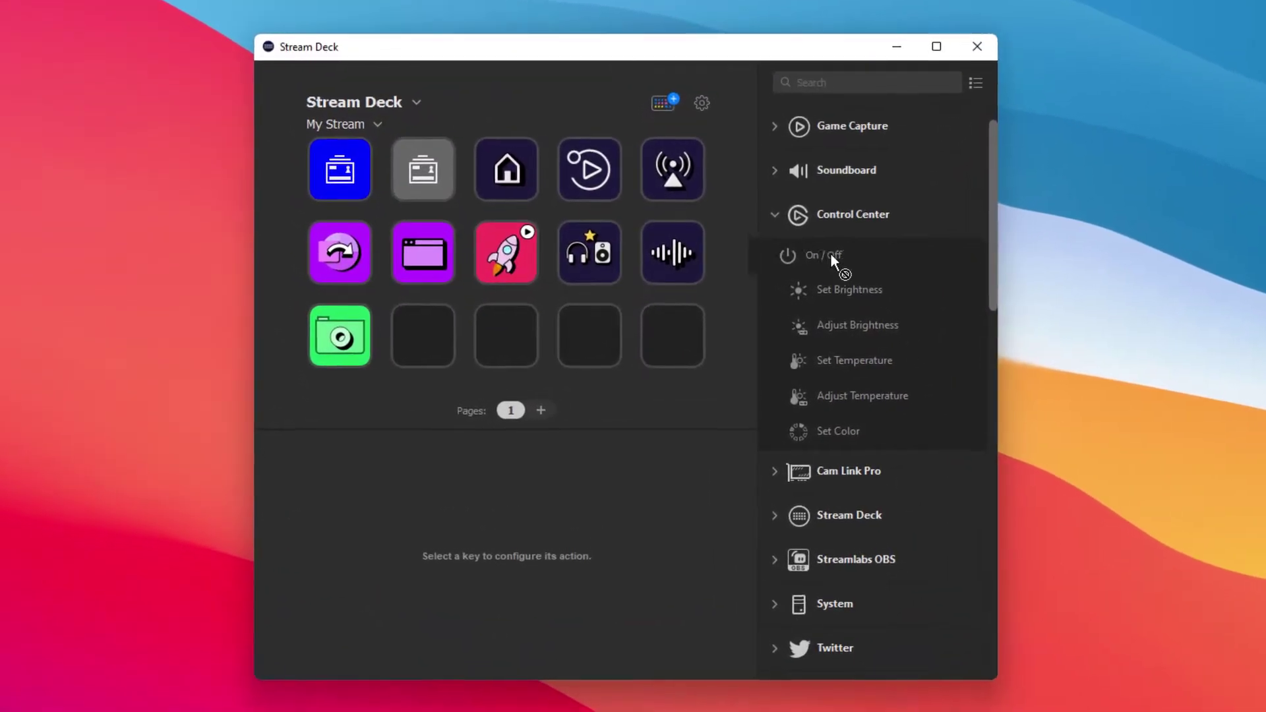
- Assign Control Center On / Off to an empty key with Accessory set to All
drag(785, 280, 534, 328)
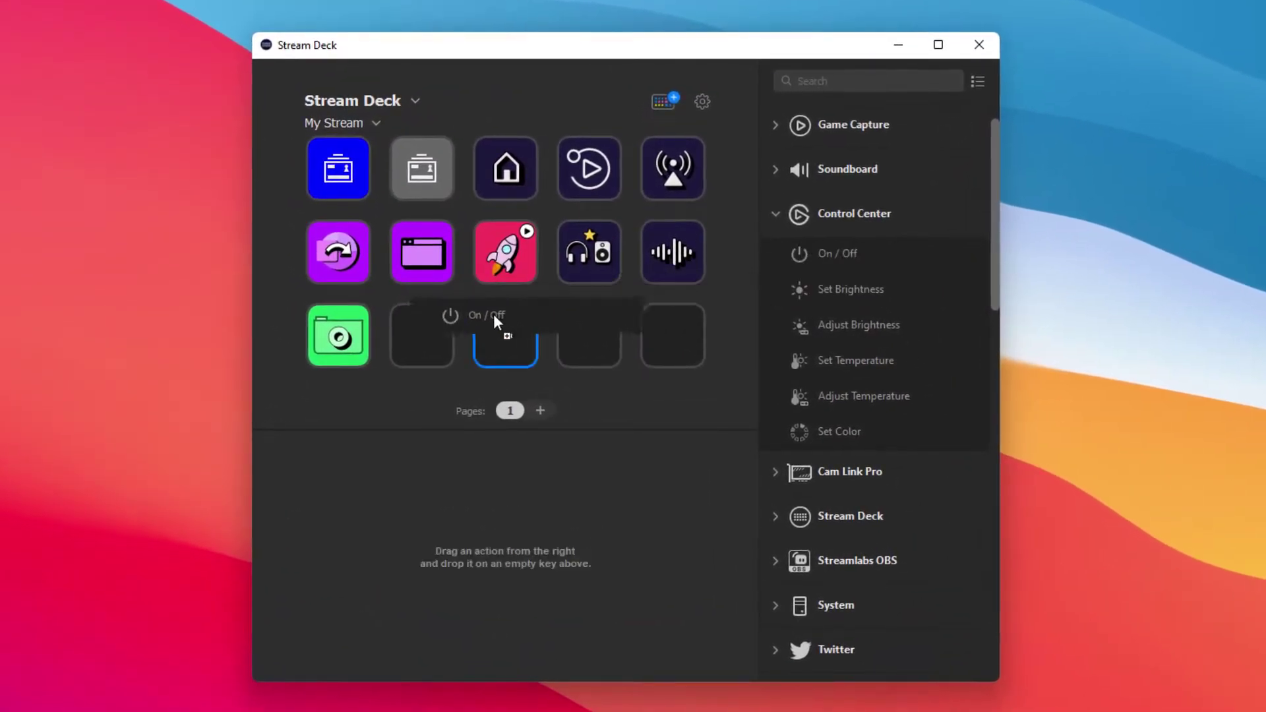
drag(431, 327, 430, 327)
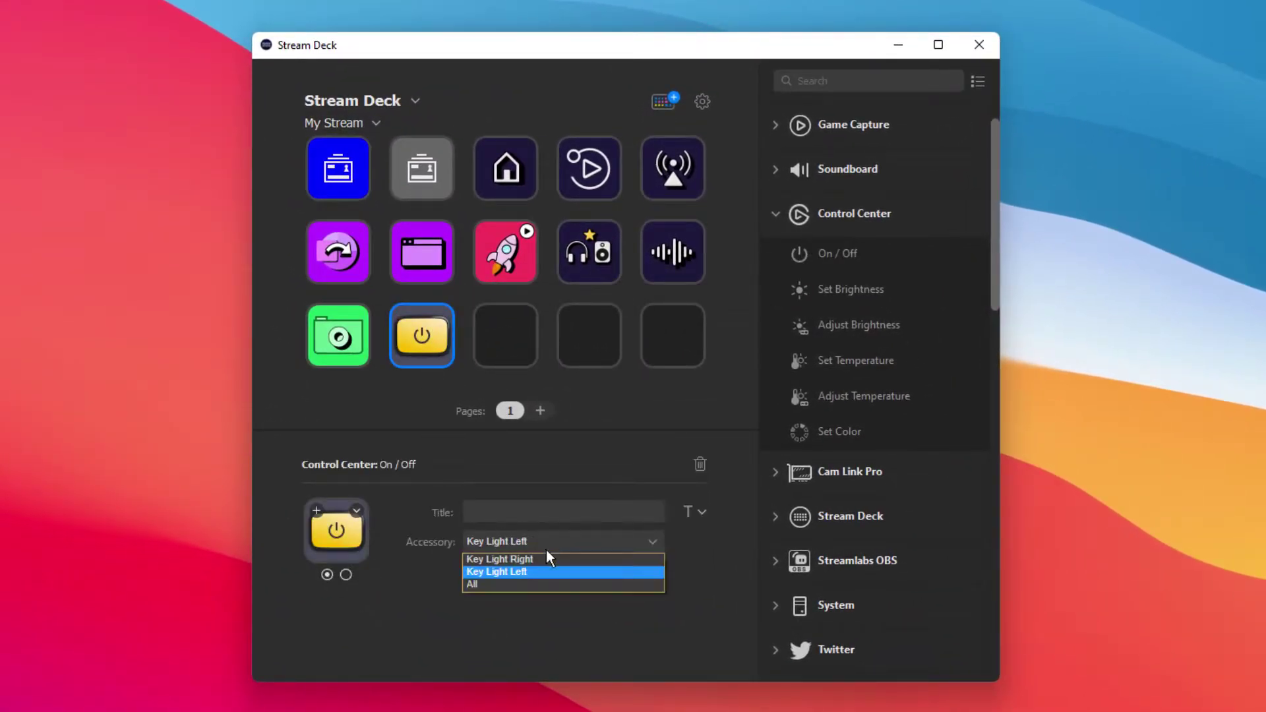
click(535, 585)
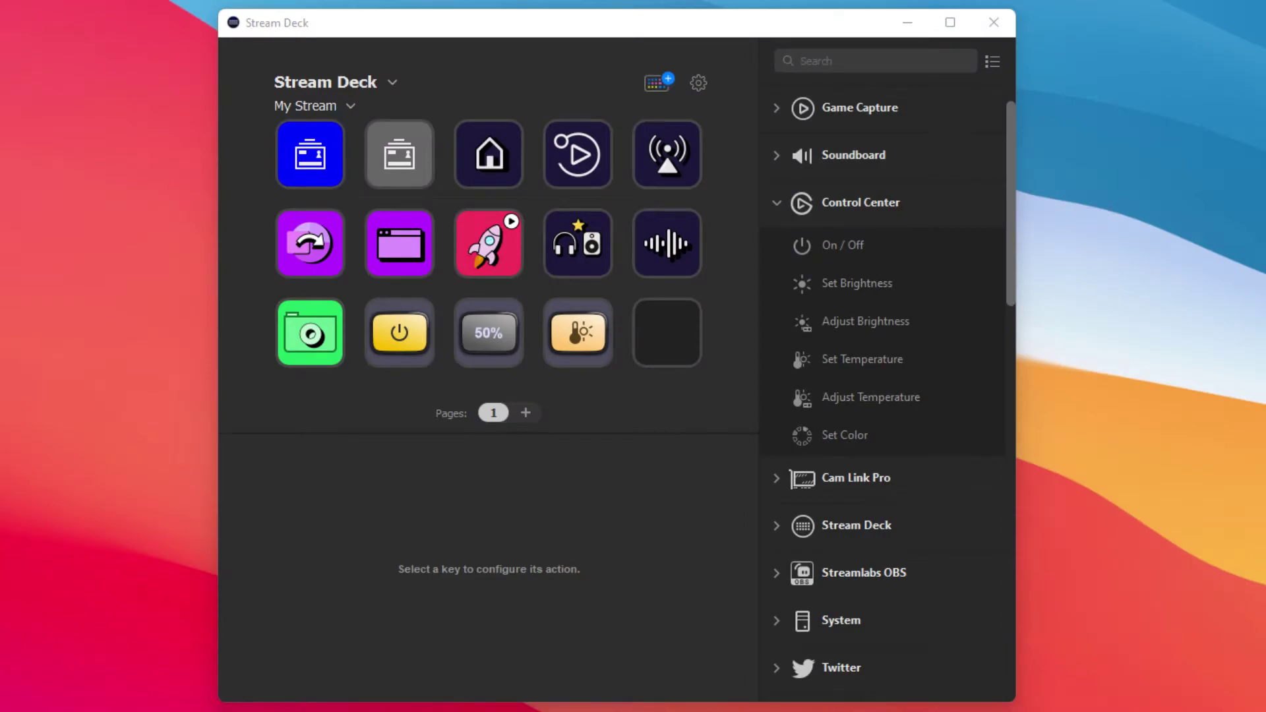
- Lower the brightness key to about 20% and set the temperature key's step size to 100 K
click(501, 341)
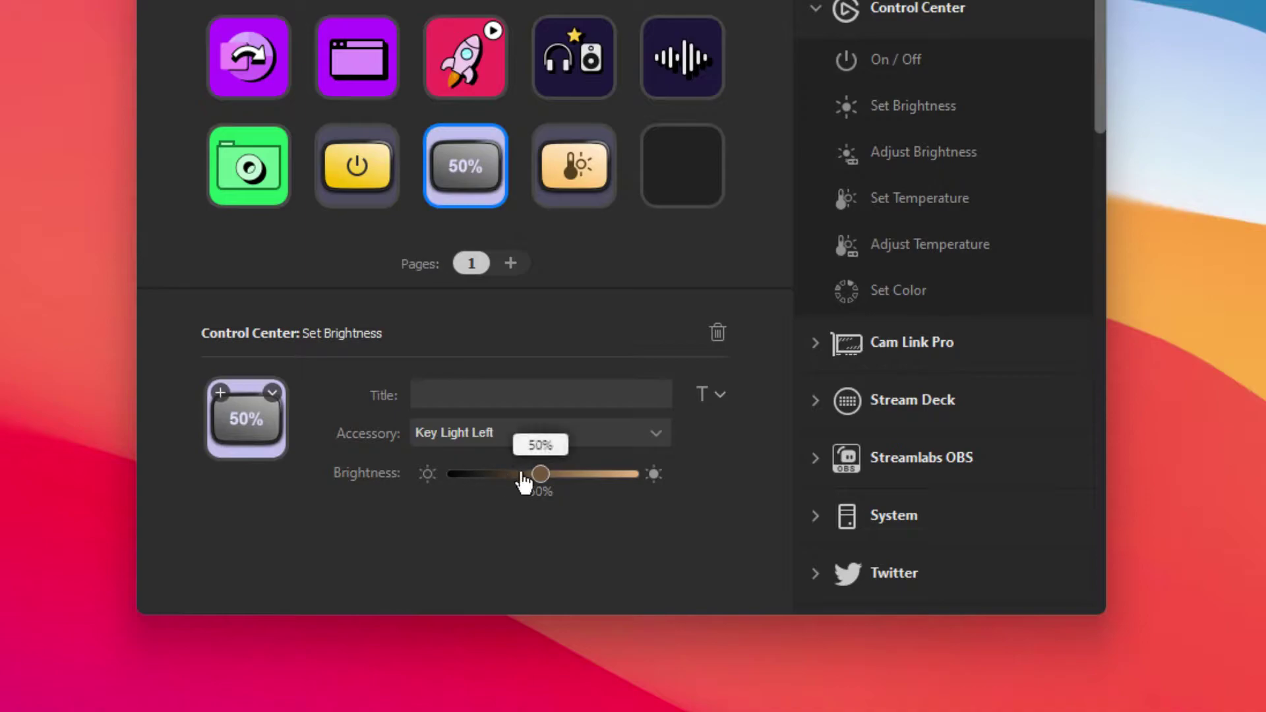
mouse_move(539, 474)
mouse_down()
mouse_move(583, 475)
mouse_move(499, 483)
mouse_up()
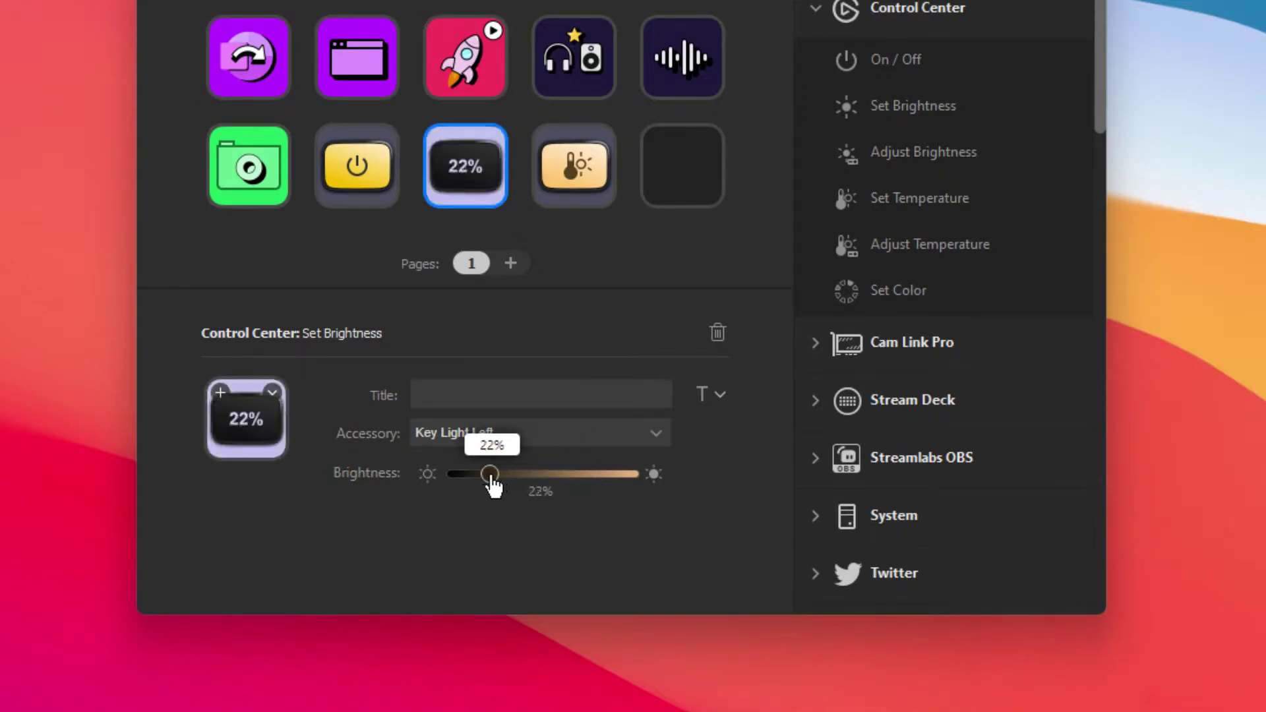
click(462, 535)
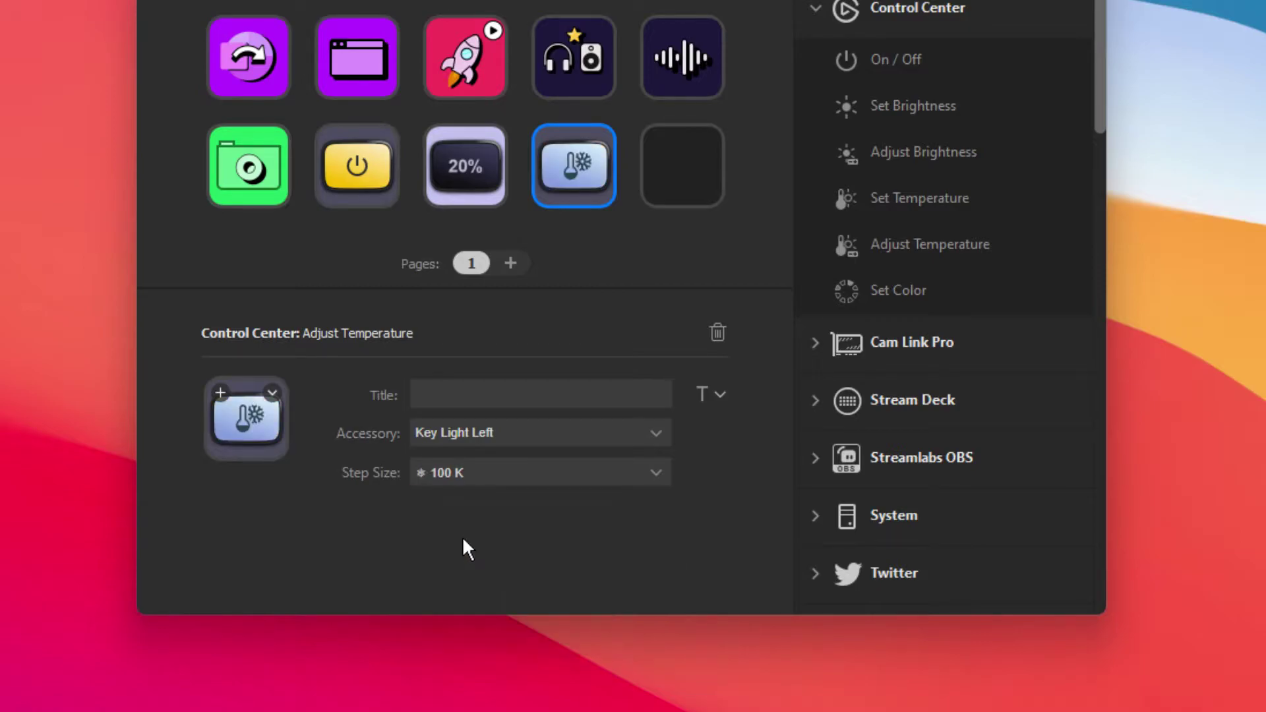
click(462, 472)
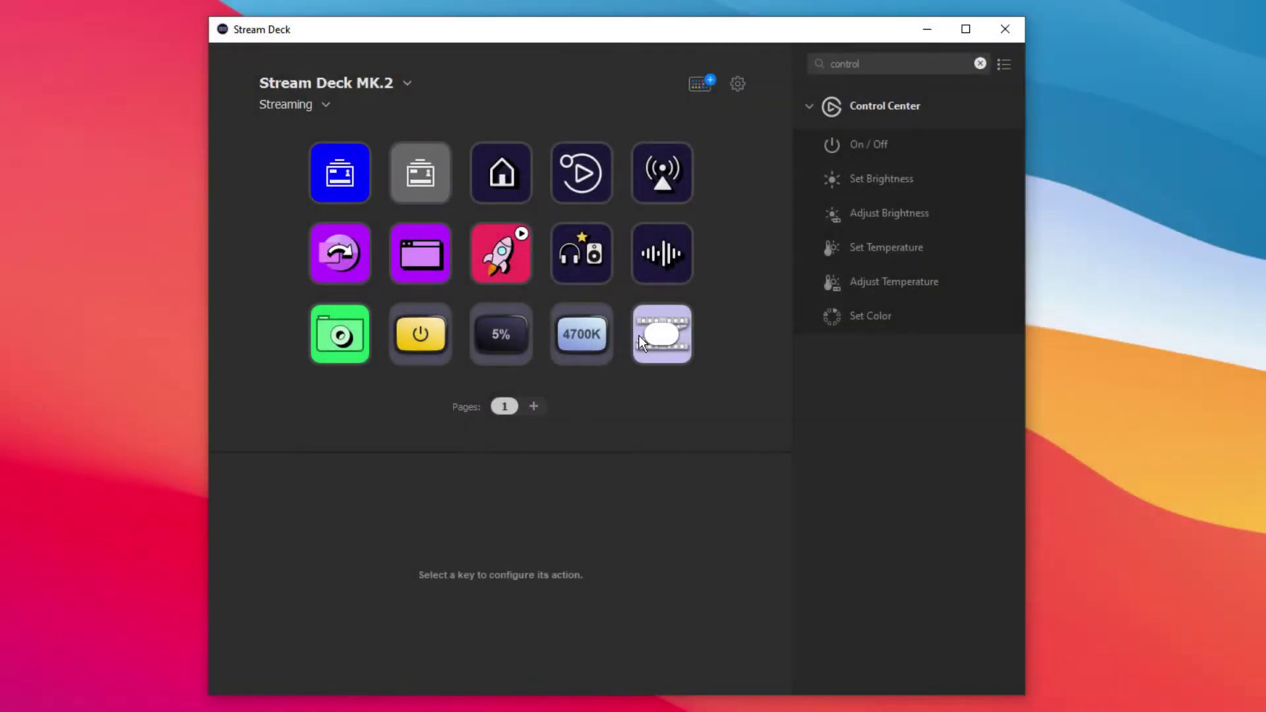
- Save a pink shade as a custom colour for the light strip colour key
click(646, 333)
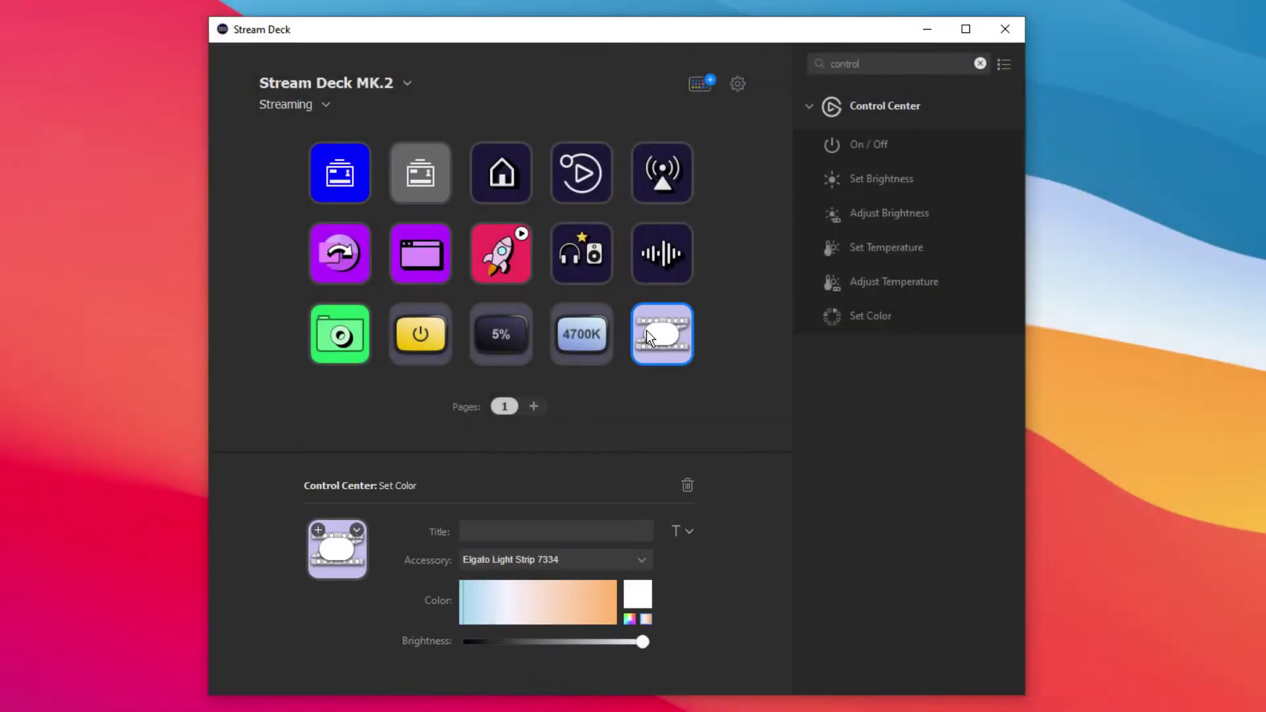
click(635, 597)
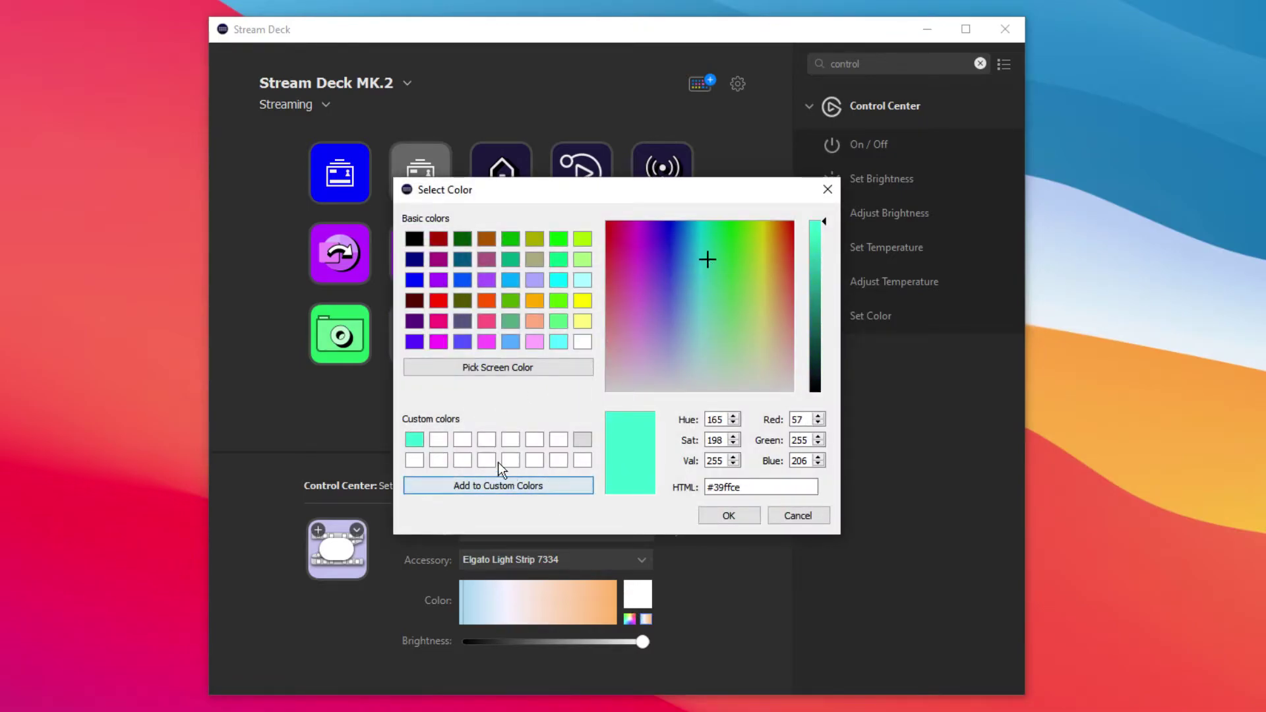
click(640, 302)
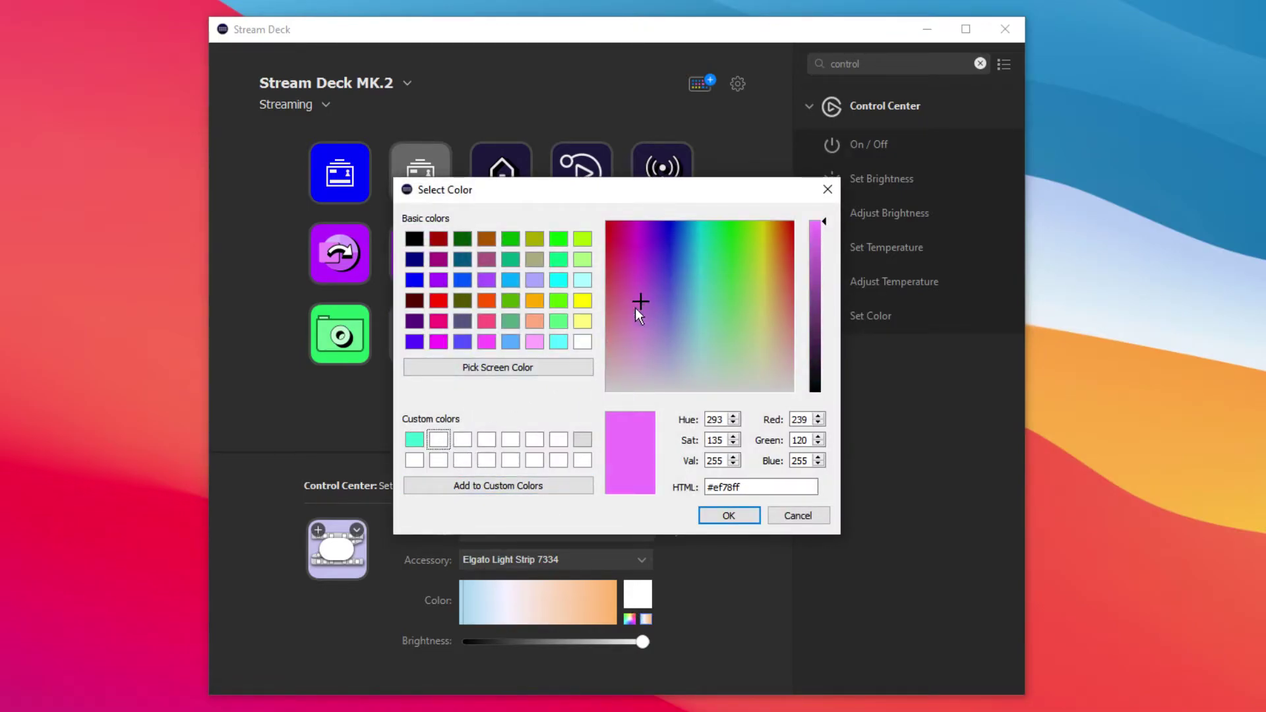
click(534, 485)
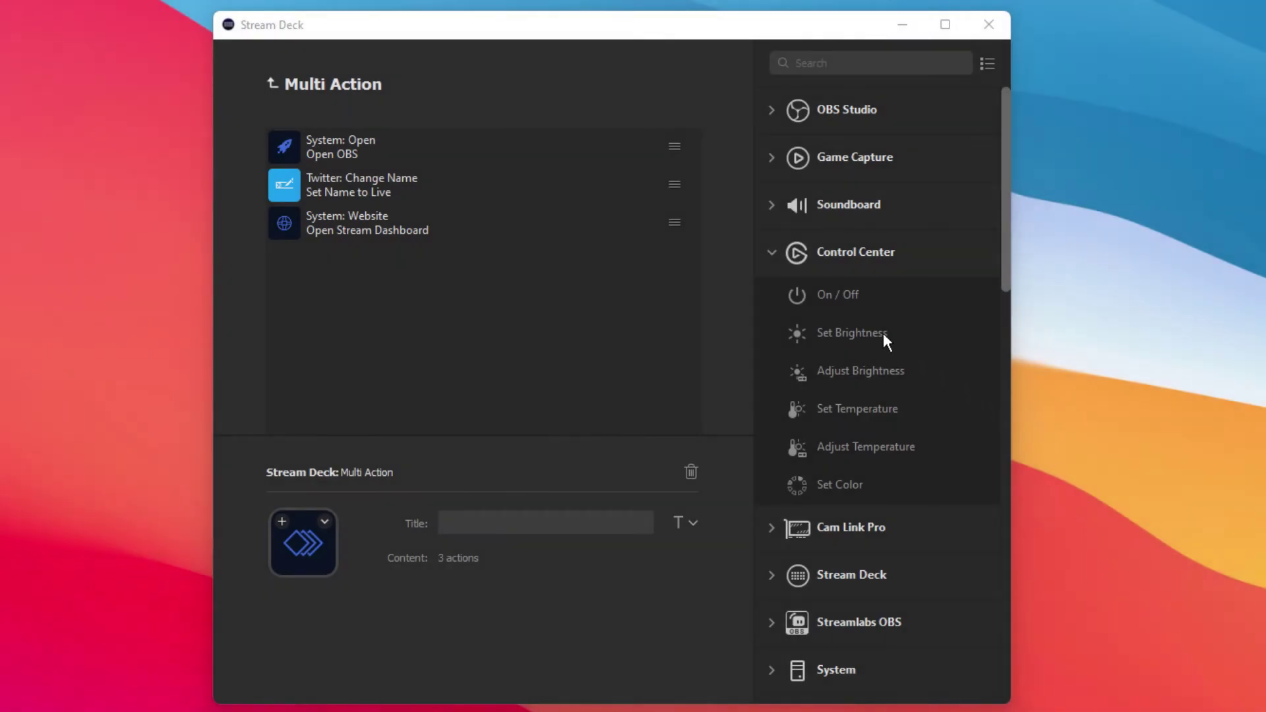
- Add an all-lights On / Off step titled 'Turn on lights', then a Set Brightness step
drag(767, 296, 540, 303)
click(496, 552)
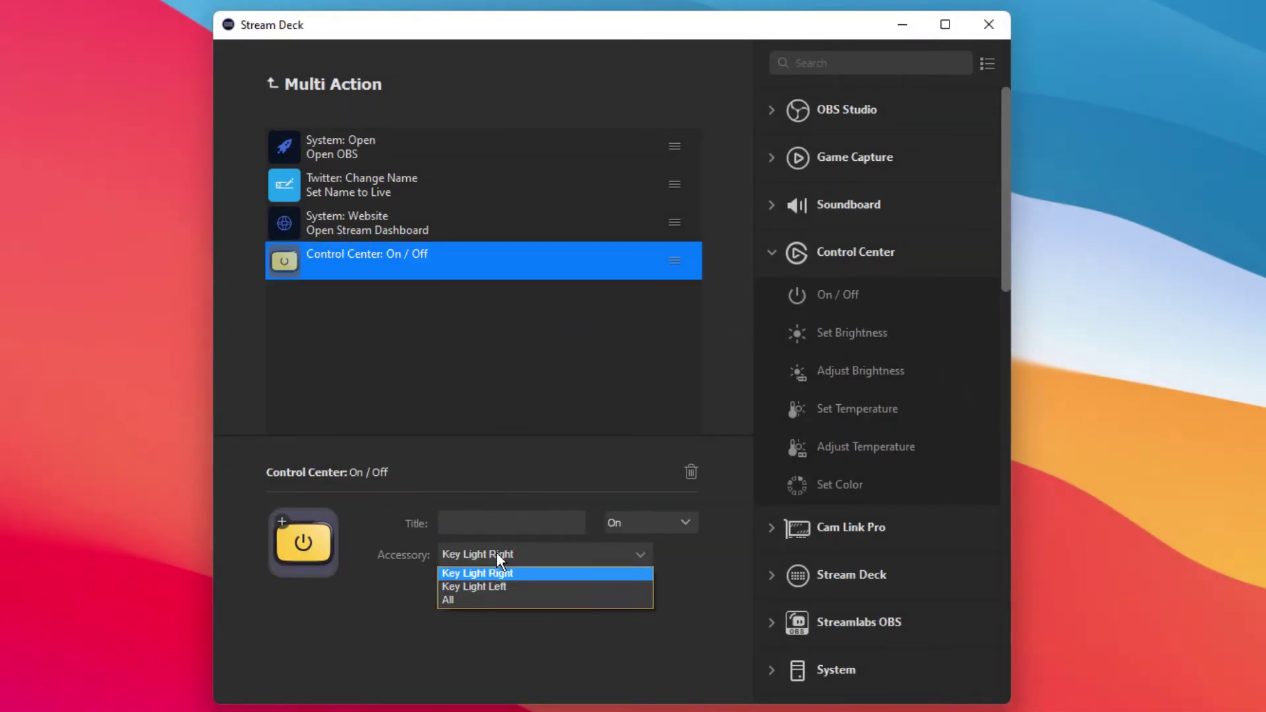
click(491, 594)
click(480, 524)
text(Turn on lights)
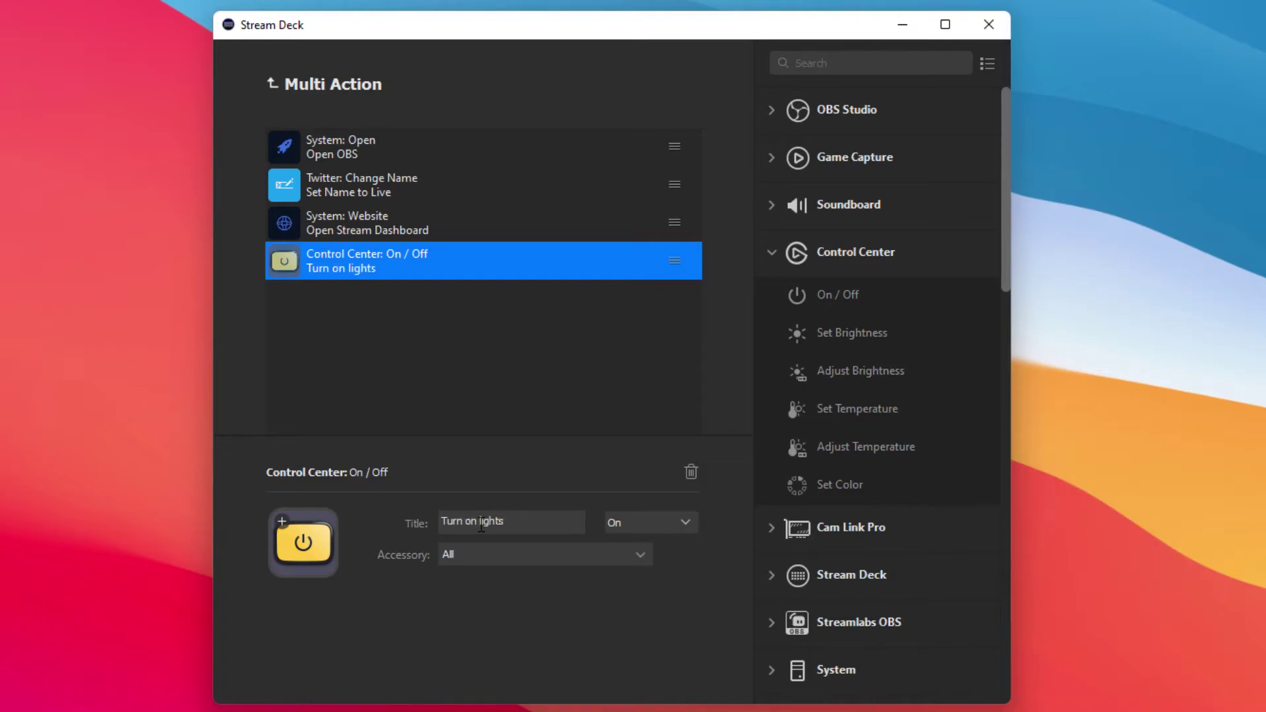
drag(805, 337, 525, 349)
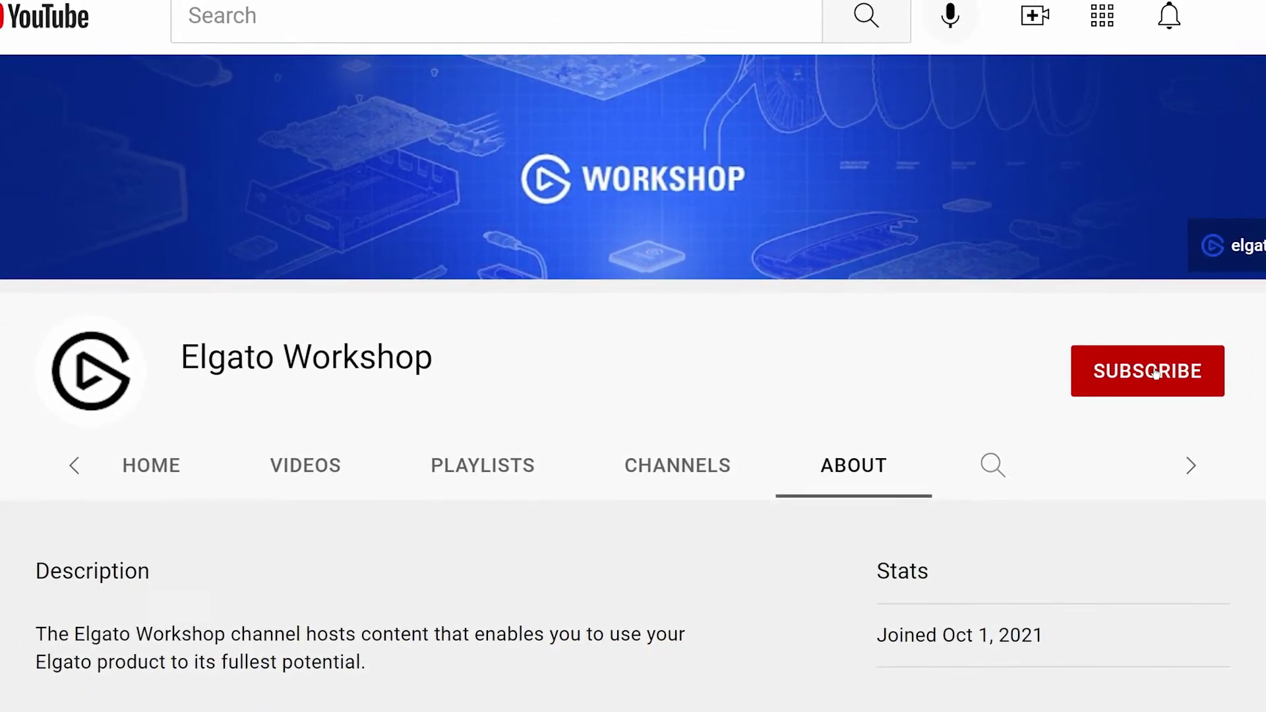
- Subscribe on the Elgato Workshop YouTube channel page
click(1147, 371)
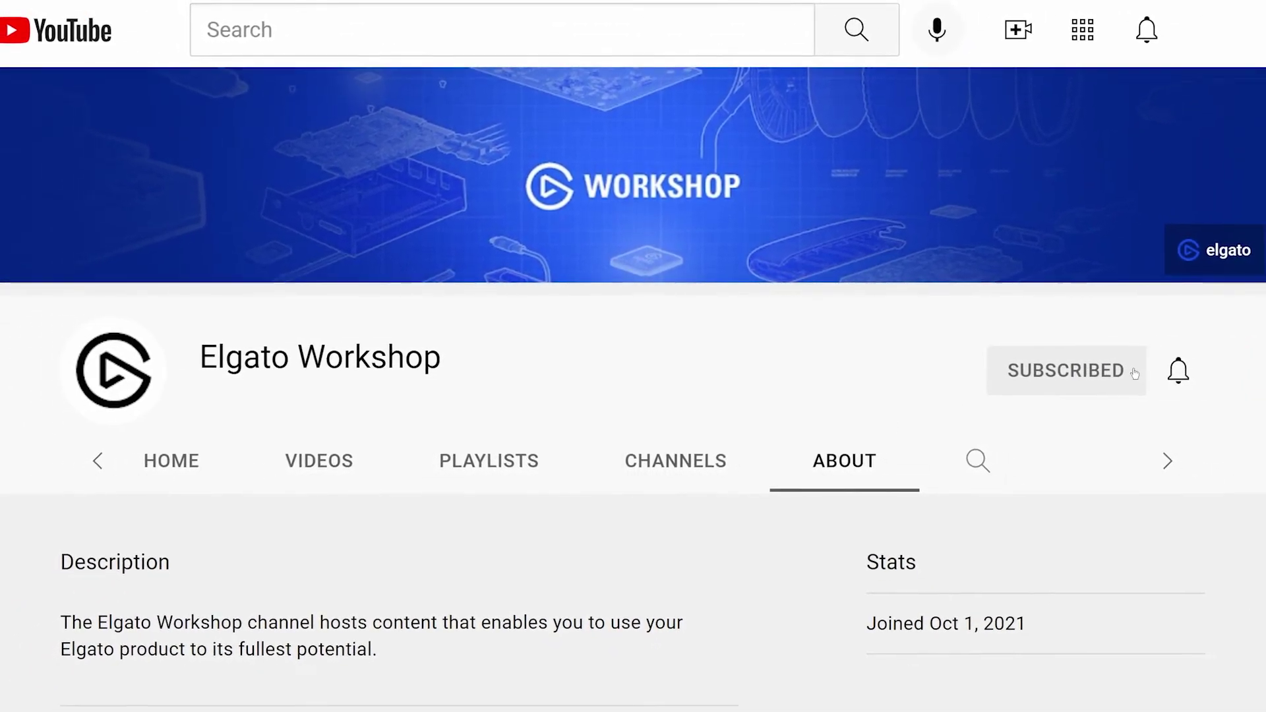